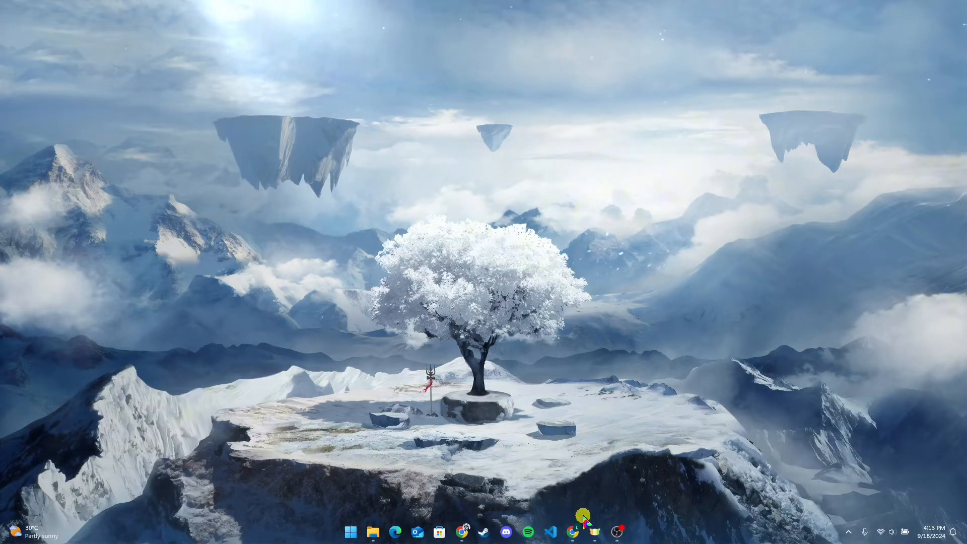
# Open Chrome and go to create.vista.com.
pyautogui.click(573, 530)
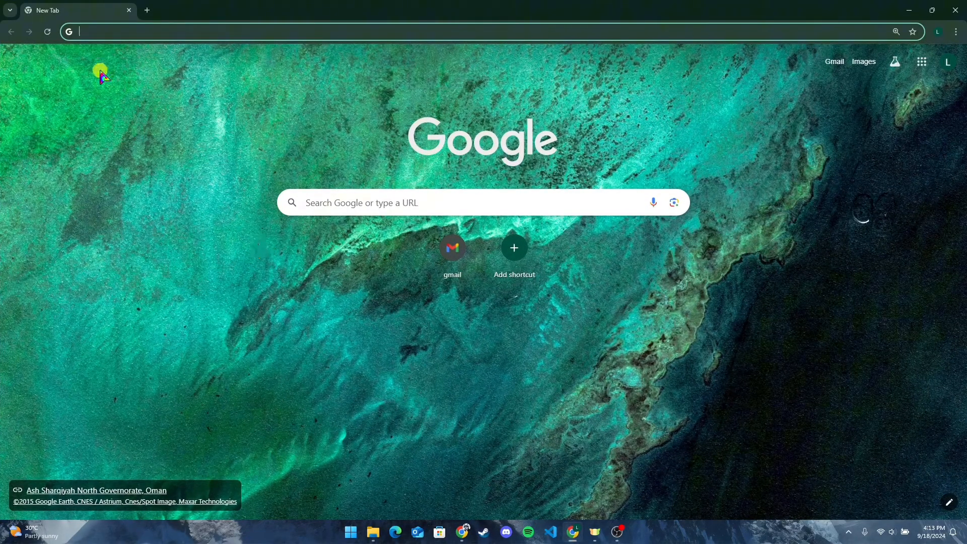
pyautogui.write('create.vista.com')
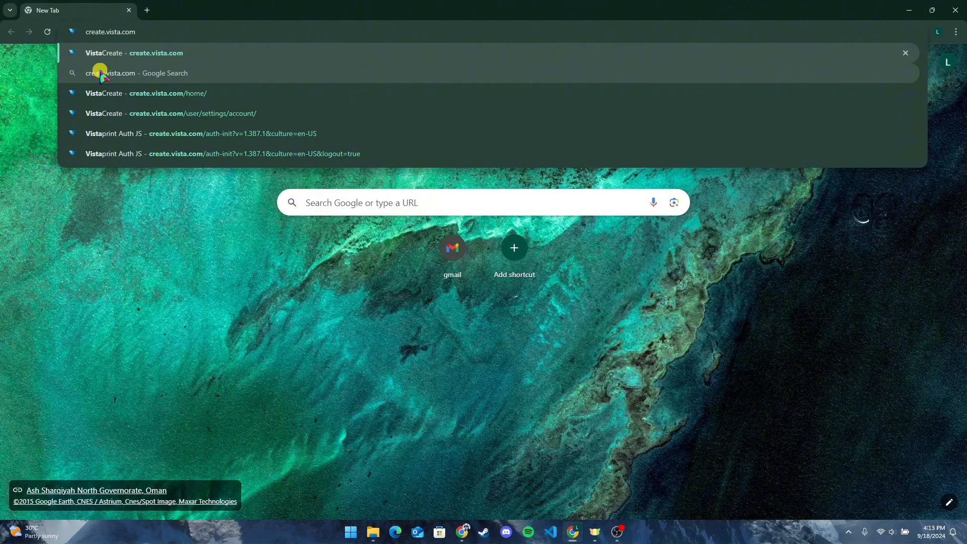
pyautogui.press('Return')
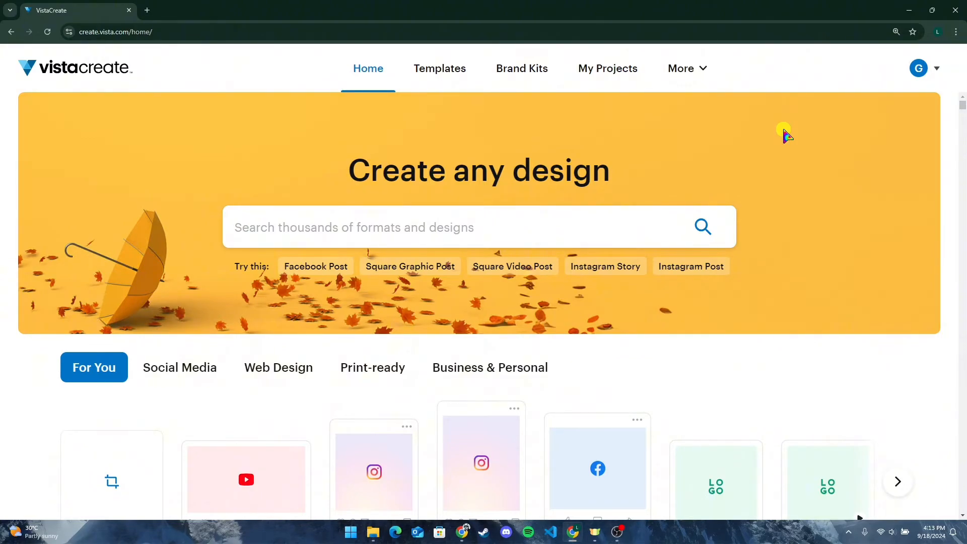
pyautogui.scroll(-2, 788, 135)
pyautogui.scroll(2, 787, 135)
pyautogui.scroll(-2, 252, 367)
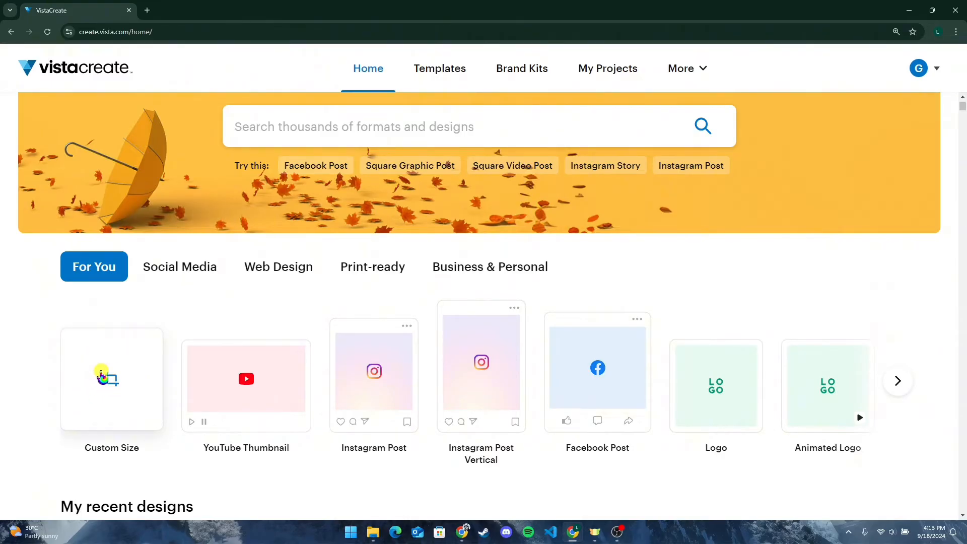
pyautogui.click(108, 389)
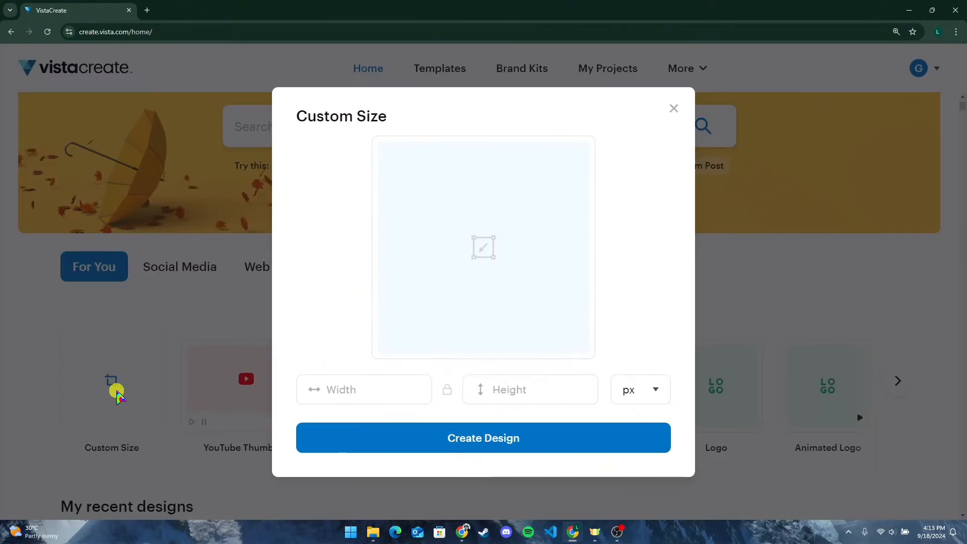
pyautogui.click(376, 395)
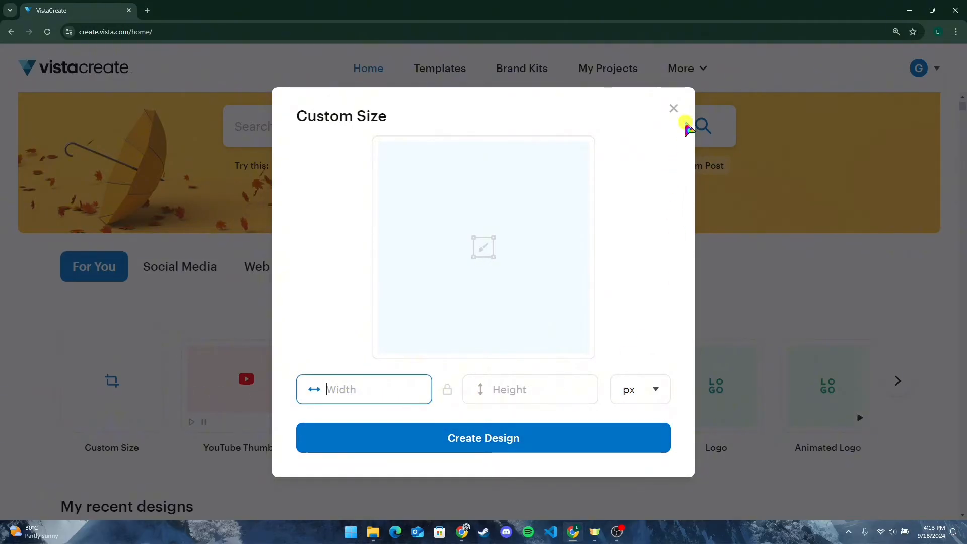
pyautogui.click(674, 108)
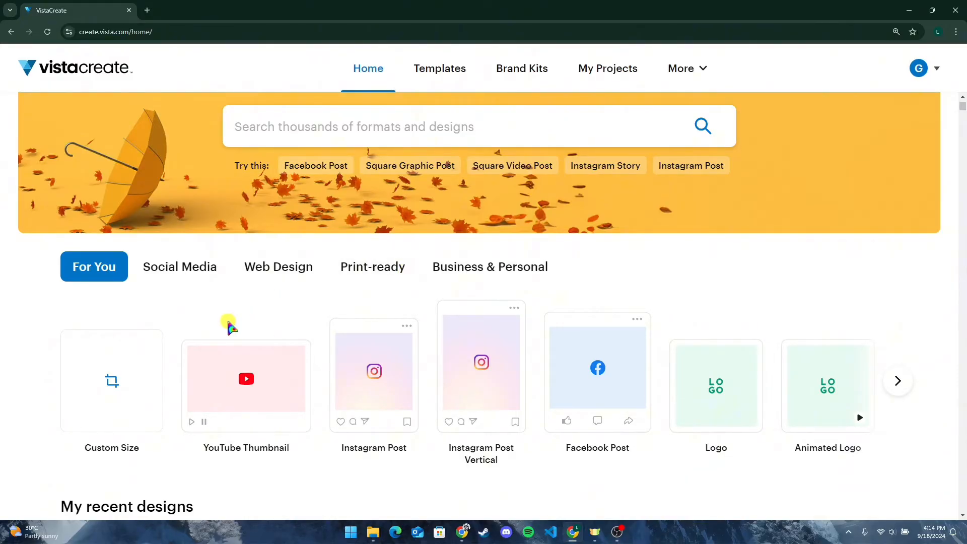
# Create a new YouTube Thumbnail design and dismiss the introductory tour.
pyautogui.click(245, 383)
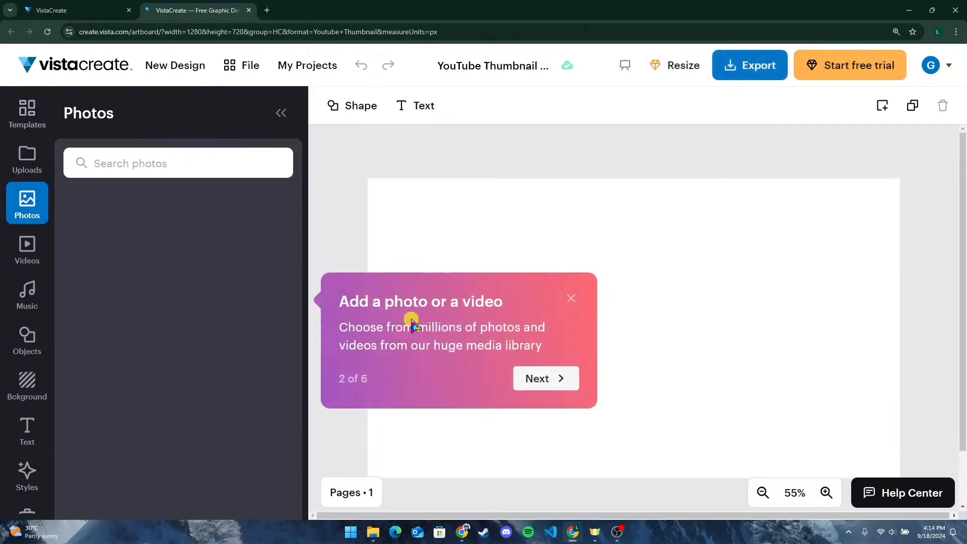
pyautogui.click(573, 299)
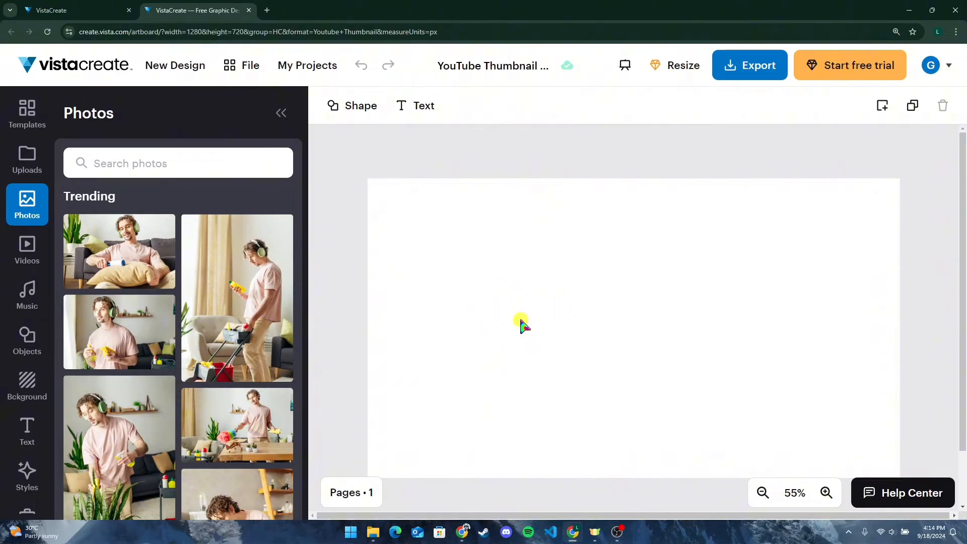
# Add a Photo text element to the canvas and move it up a little.
pyautogui.click(28, 431)
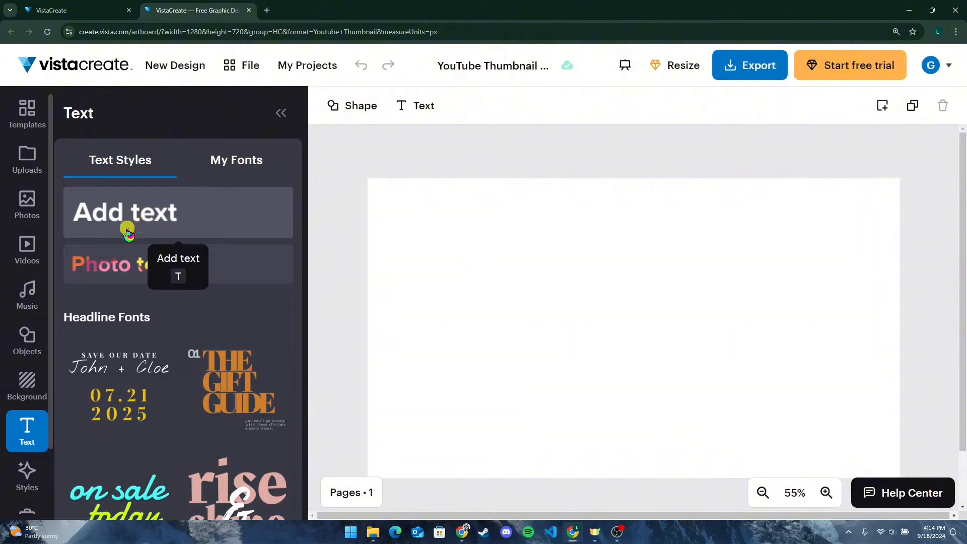
pyautogui.click(126, 271)
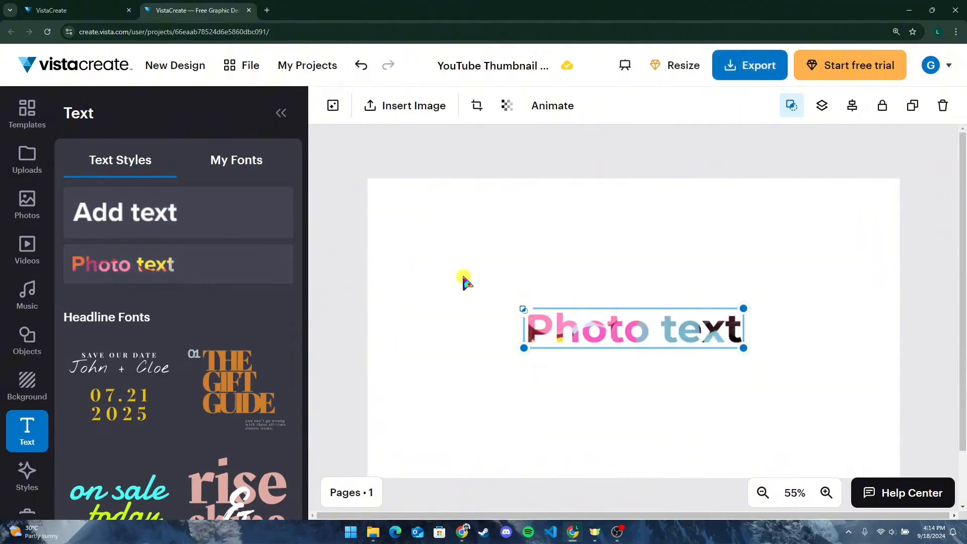
pyautogui.moveTo(626, 323); pyautogui.dragTo(626, 273)
# Replace the photo text's wording with "How to Create Simple Design".
pyautogui.doubleClick(610, 280)
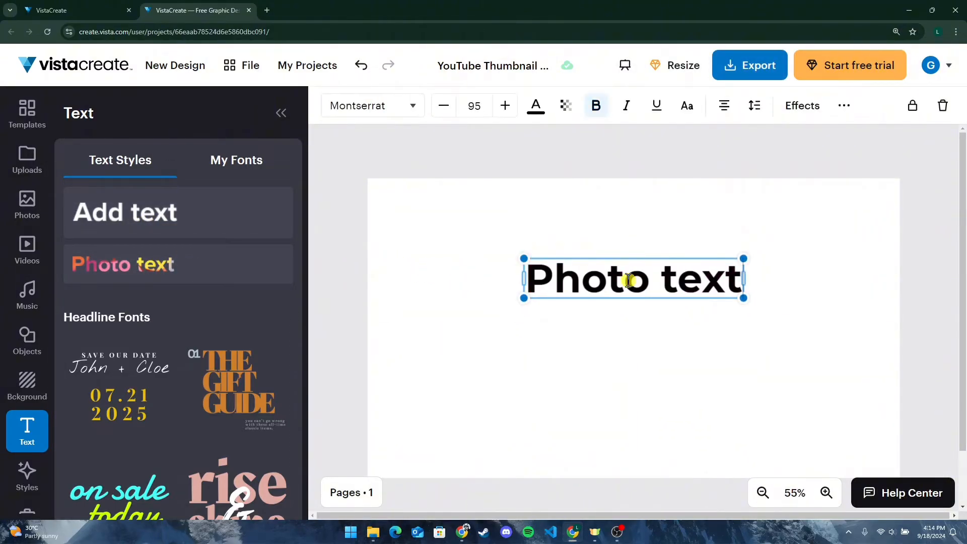
pyautogui.doubleClick(609, 279)
pyautogui.press('BackSpace')
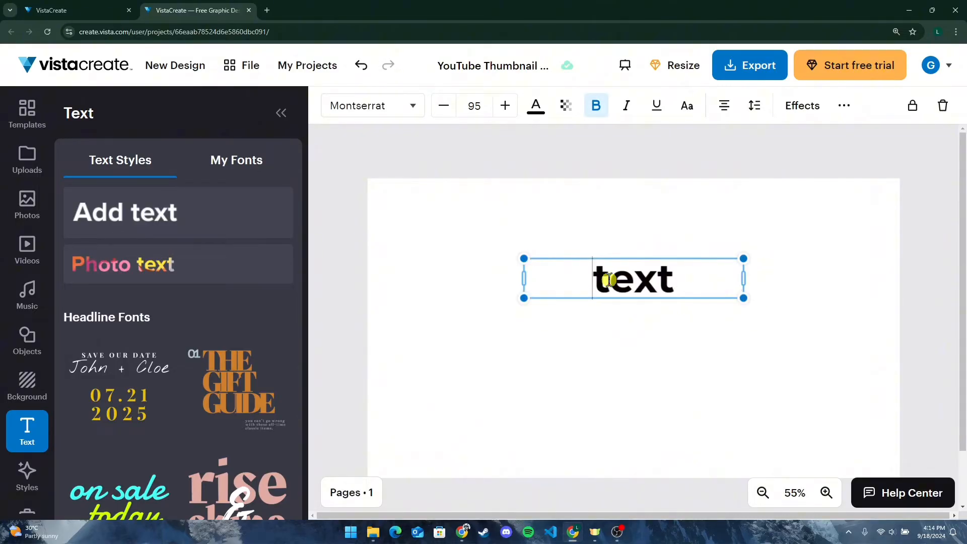
pyautogui.hotkey('ctrl', 'a')
pyautogui.press('BackSpace')
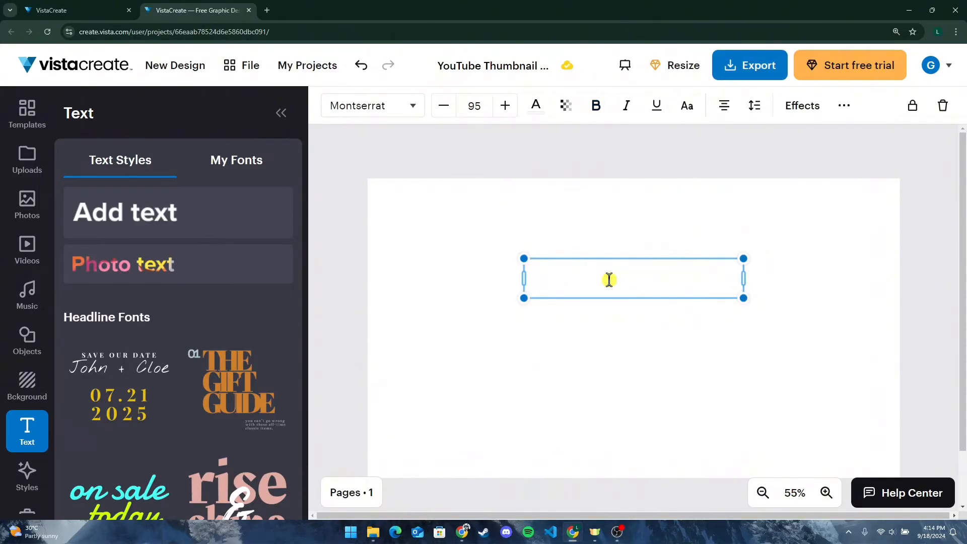
pyautogui.write('How to Create Simple Design')
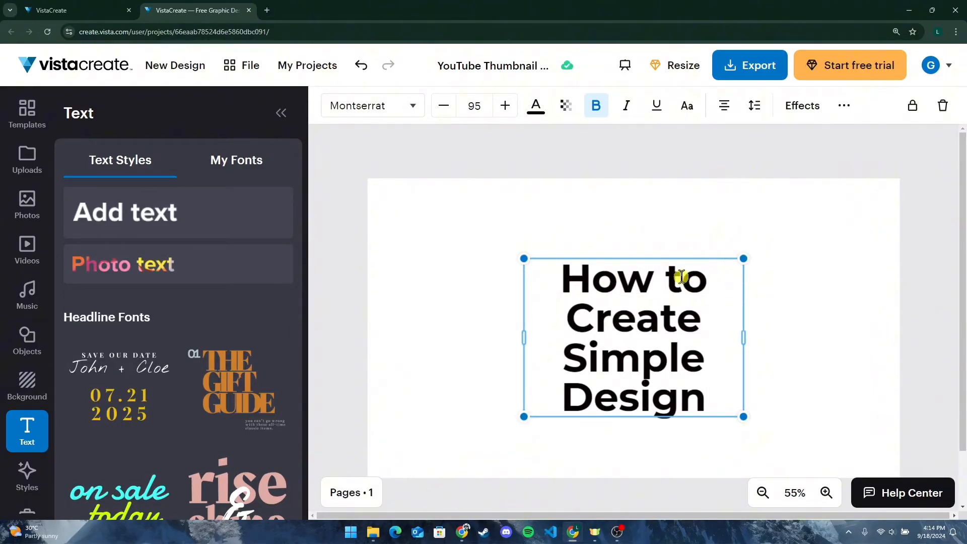
# Enlarge the four-line photo text so it fills most of the canvas height, then deselect it.
pyautogui.click(609, 235)
pyautogui.moveTo(744, 417); pyautogui.dragTo(762, 393)
pyautogui.moveTo(628, 304); pyautogui.dragTo(627, 304)
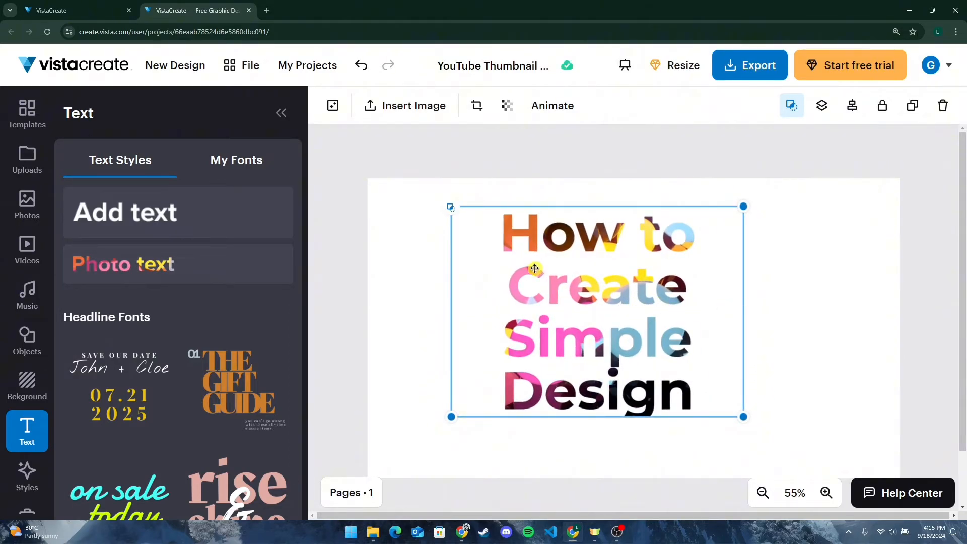
pyautogui.click(421, 248)
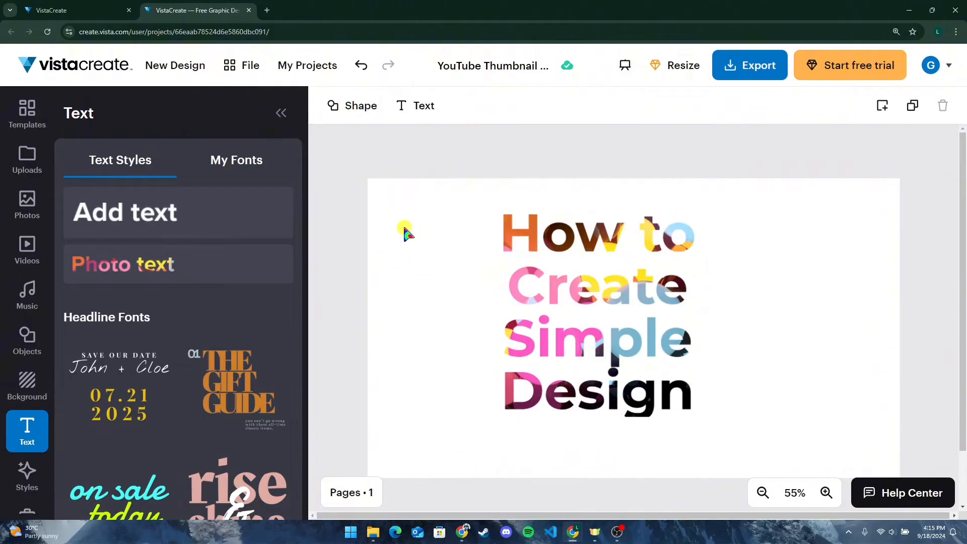
# Browse the available background colors, photos and videos.
pyautogui.click(23, 384)
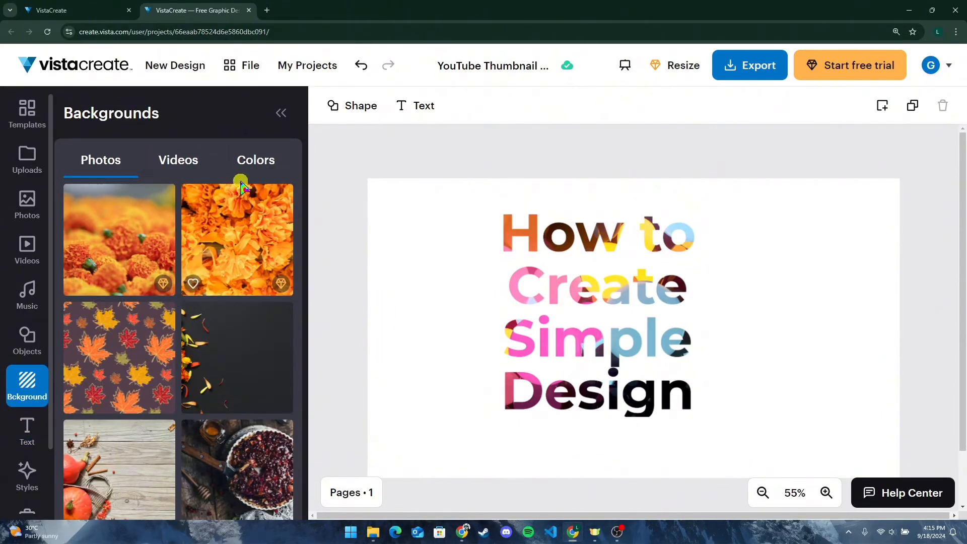
pyautogui.click(259, 167)
pyautogui.scroll(-3, 224, 350)
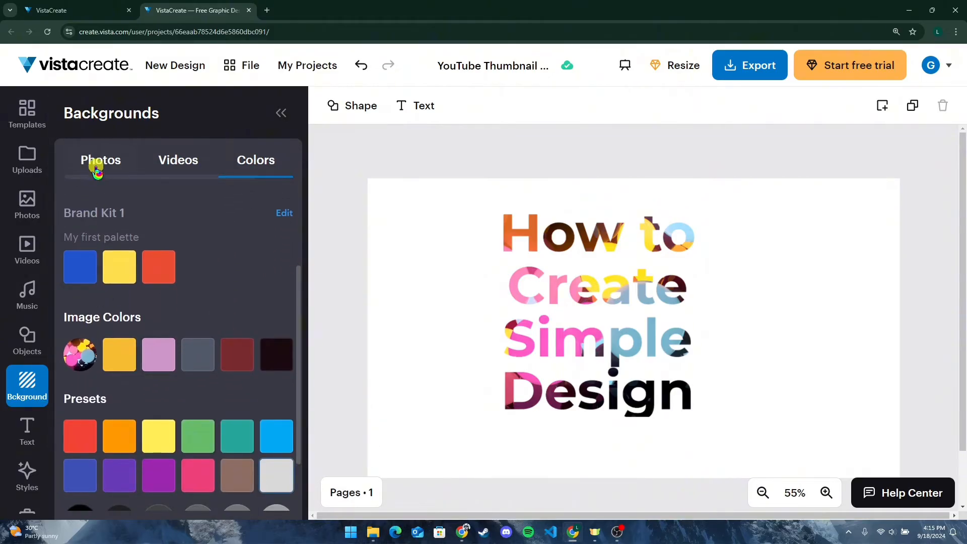
pyautogui.click(129, 164)
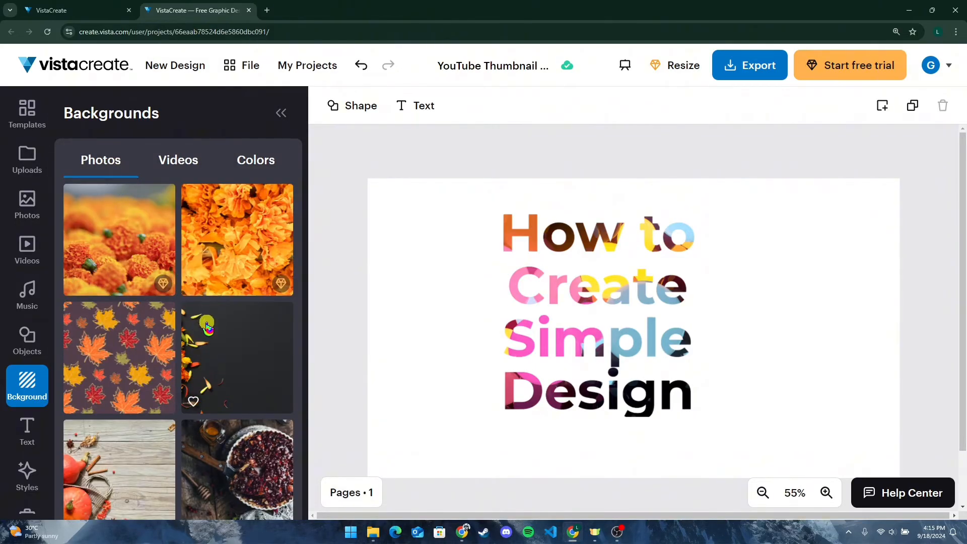
pyautogui.scroll(-6, 207, 325)
pyautogui.click(181, 163)
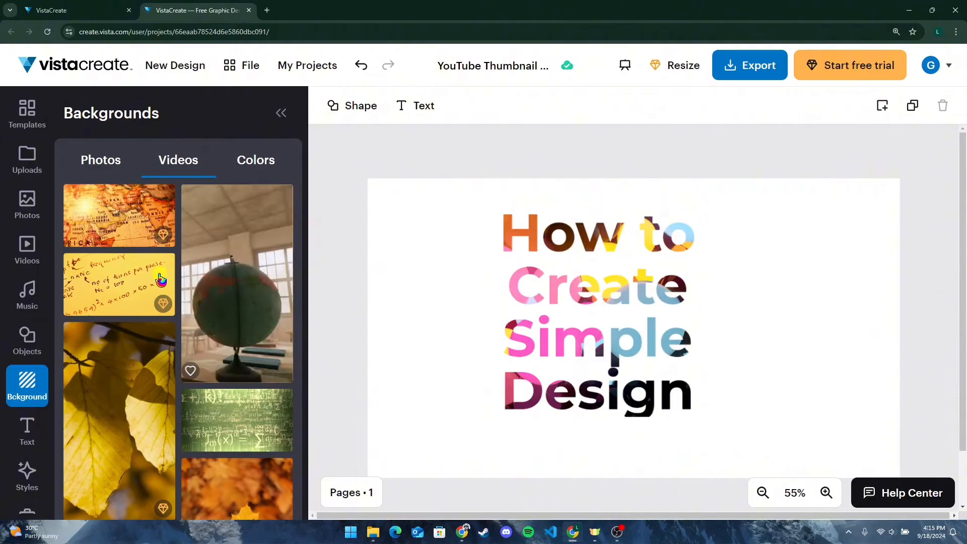
pyautogui.scroll(-4, 209, 308)
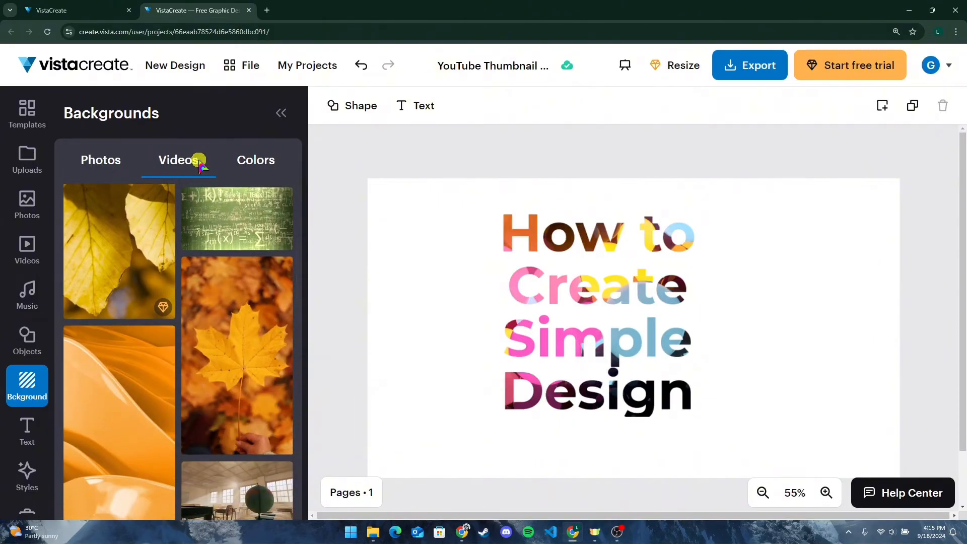
# Set the canvas background to the solid light pink color EBBBBB and center the photo text on the canvas.
pyautogui.click(241, 159)
pyautogui.click(111, 207)
pyautogui.moveTo(111, 206); pyautogui.dragTo(109, 190)
pyautogui.moveTo(575, 326); pyautogui.dragTo(612, 345)
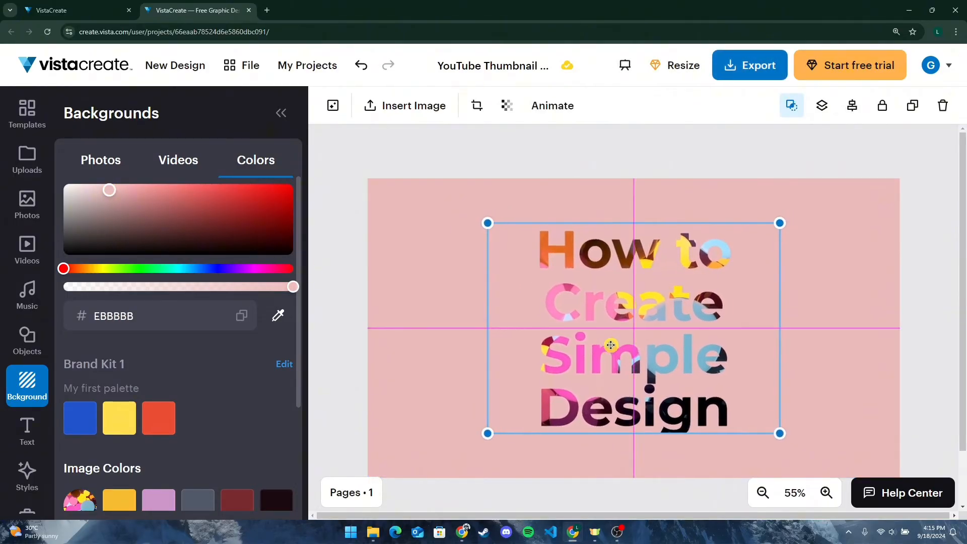
pyautogui.click(337, 265)
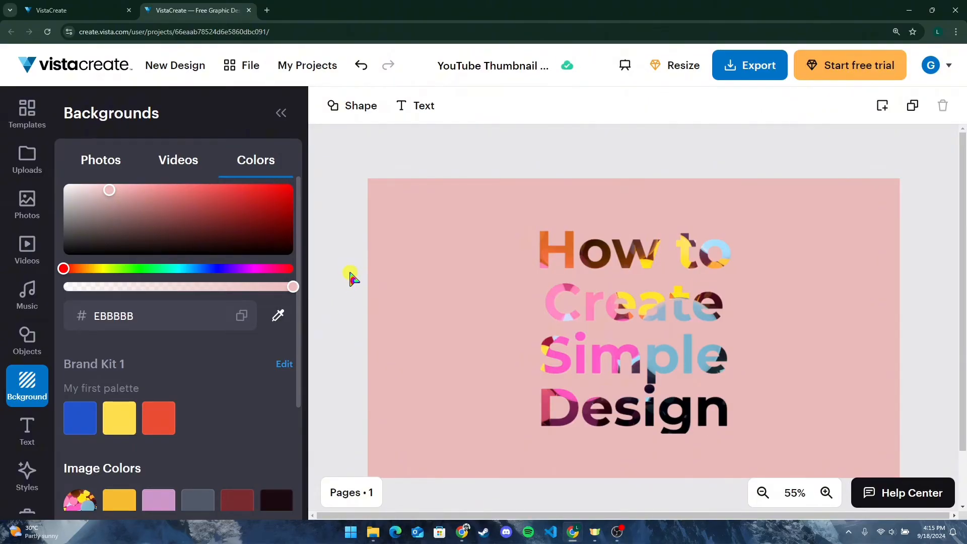
# Add an outlined triangle from the full shape collection, enlarge it and center it horizontally over the text.
pyautogui.click(356, 116)
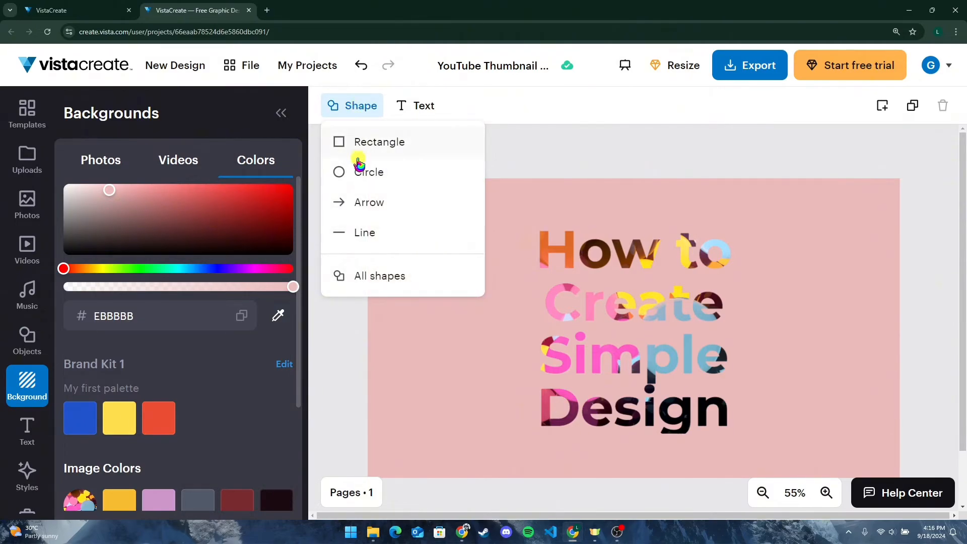
pyautogui.click(363, 278)
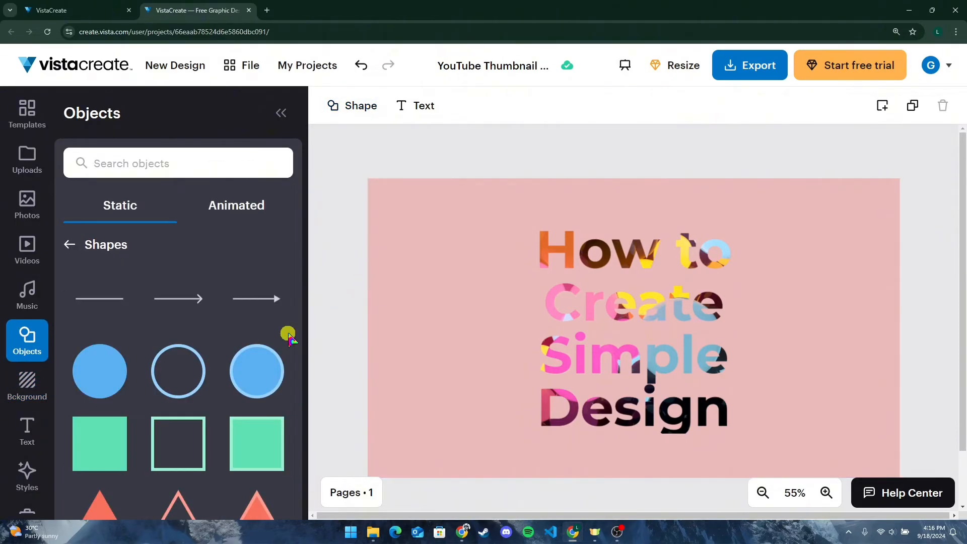
pyautogui.scroll(-5, 236, 343)
pyautogui.scroll(-10, 248, 348)
pyautogui.scroll(8, 246, 352)
pyautogui.scroll(4, 247, 353)
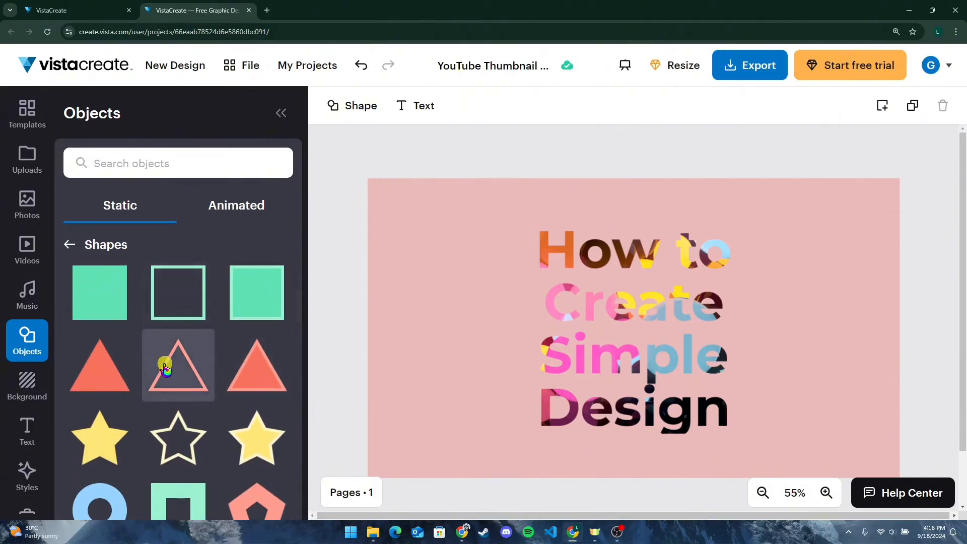
pyautogui.click(182, 367)
pyautogui.moveTo(600, 326); pyautogui.dragTo(427, 266)
pyautogui.moveTo(535, 341); pyautogui.dragTo(705, 398)
pyautogui.moveTo(540, 316); pyautogui.dragTo(599, 310)
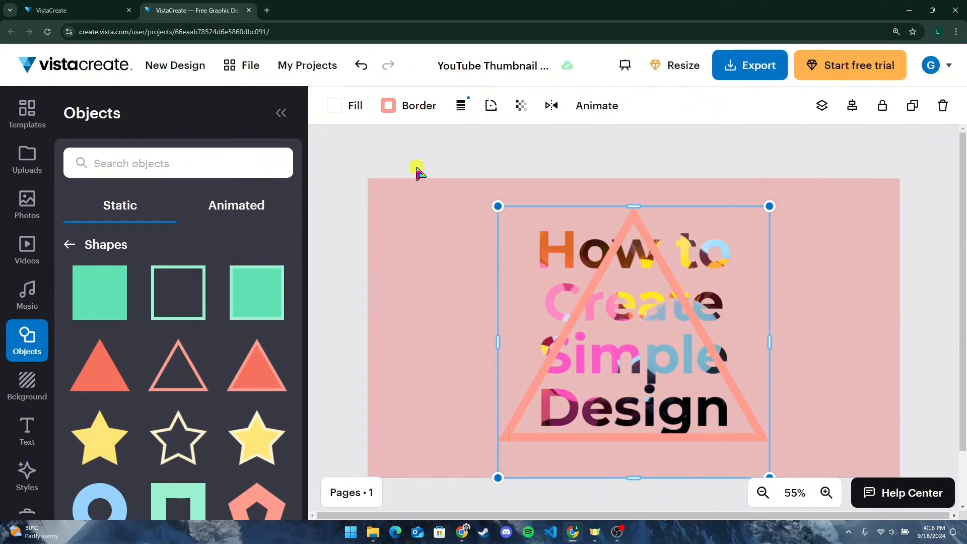
# Set the triangle's border color to black (000000).
pyautogui.click(397, 108)
pyautogui.moveTo(162, 145)
pyautogui.mouseDown()
pyautogui.moveTo(252, 199)
pyautogui.moveTo(277, 227)
pyautogui.moveTo(297, 227)
pyautogui.mouseUp()
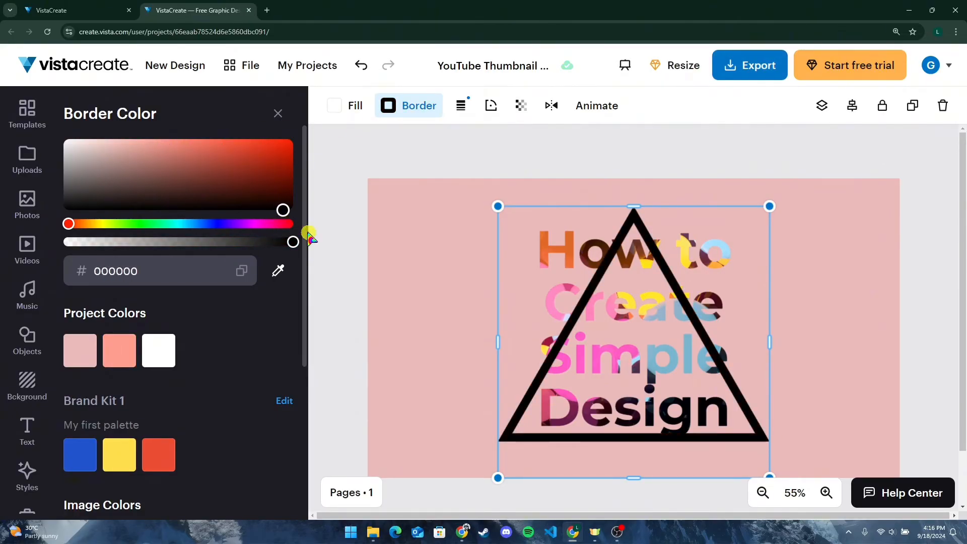
pyautogui.click(345, 243)
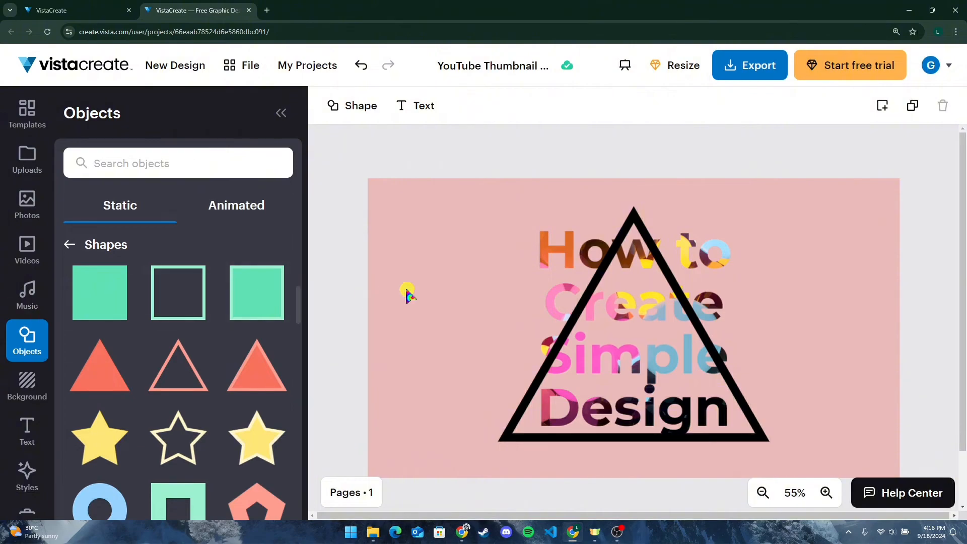
# Move the triangle one level backward so it sits behind the text.
pyautogui.click(590, 300)
pyautogui.rightClick(588, 297)
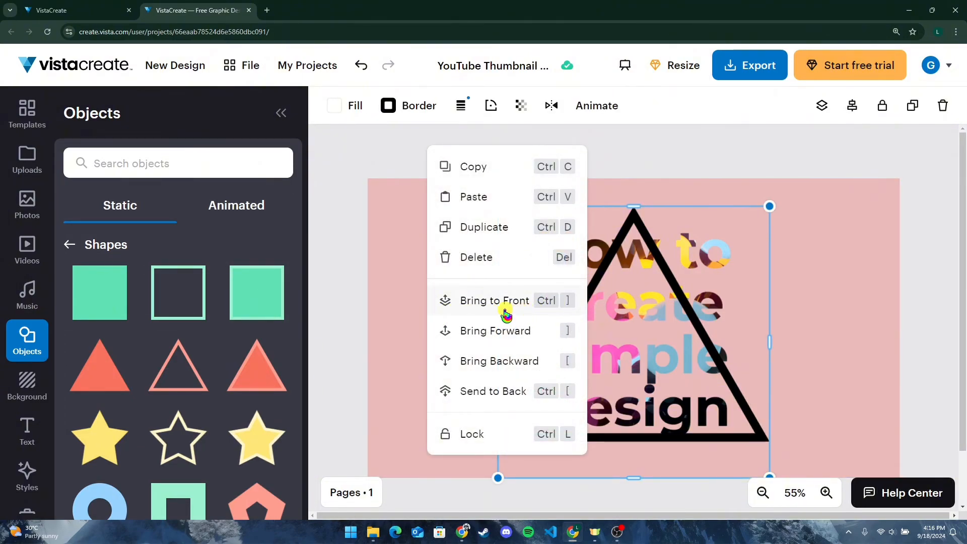
pyautogui.click(518, 362)
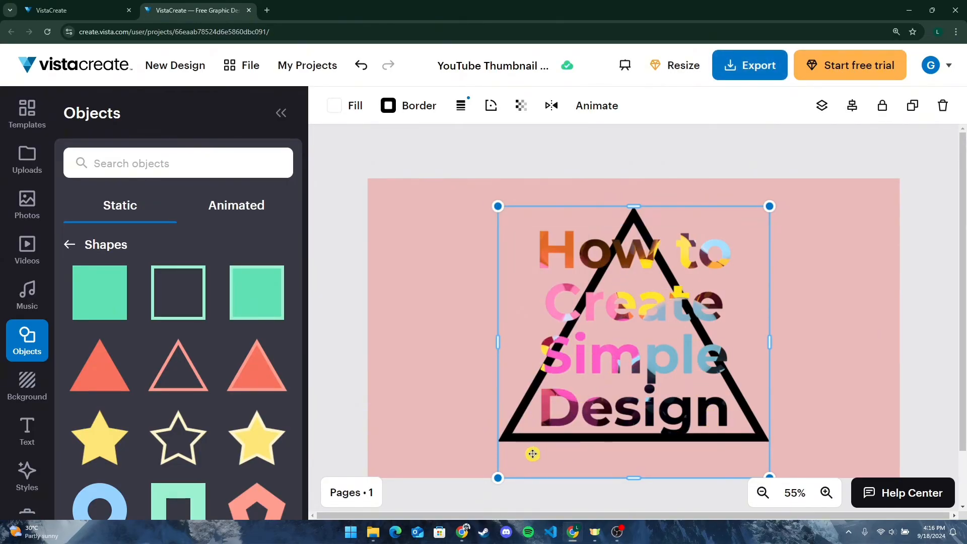
pyautogui.click(341, 272)
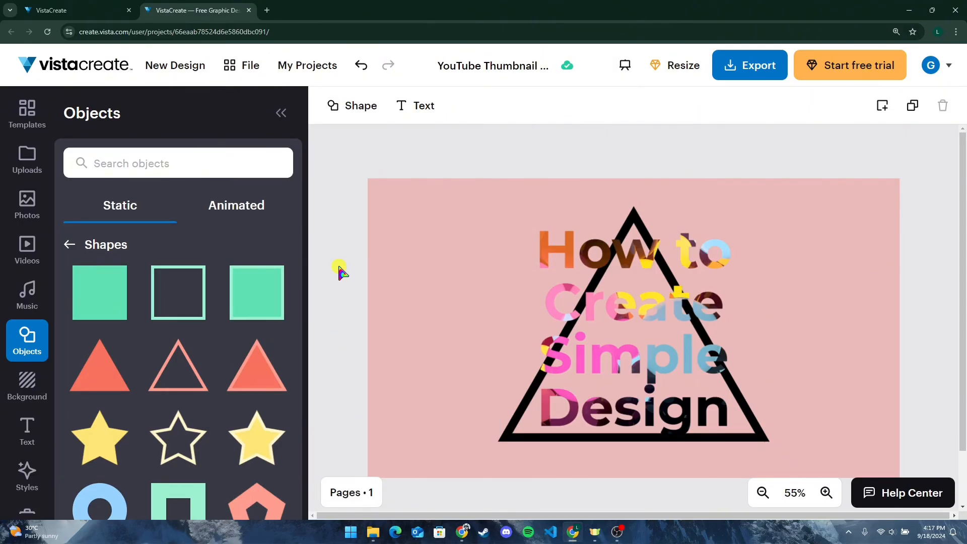
# Download the design as a JPG in Standard Definition, 1280x720 px.
pyautogui.click(740, 71)
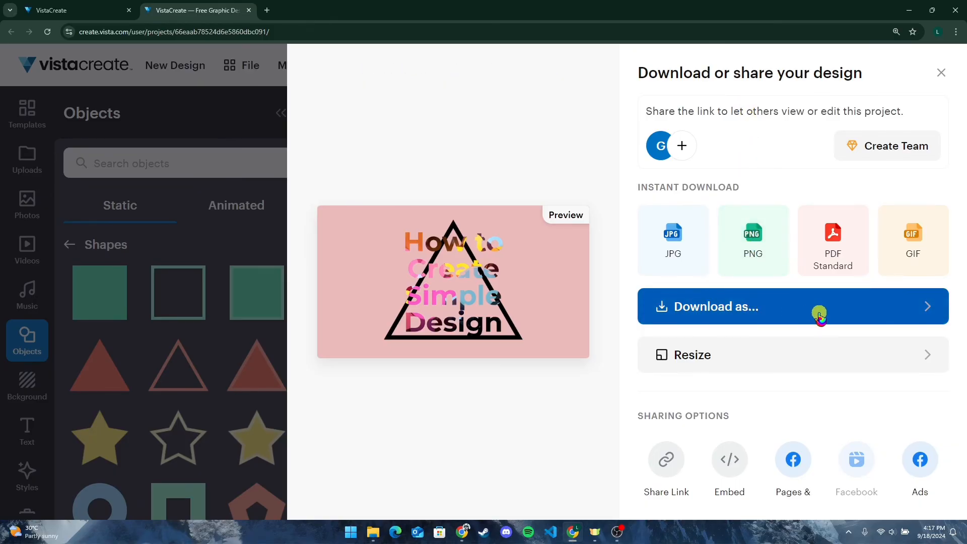
pyautogui.click(771, 315)
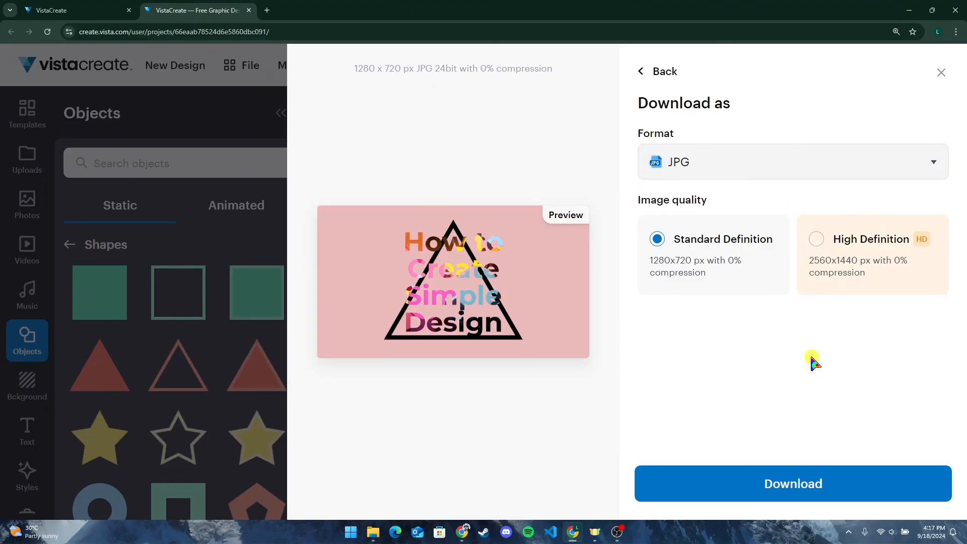
pyautogui.click(800, 487)
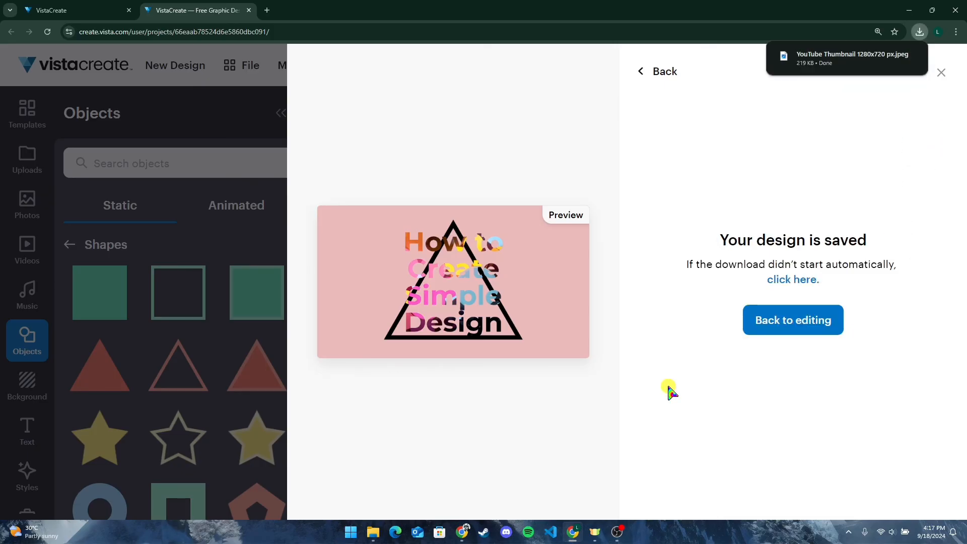
# Open the downloaded thumbnail image to check it, then close the image viewer.
pyautogui.moveTo(812, 64)
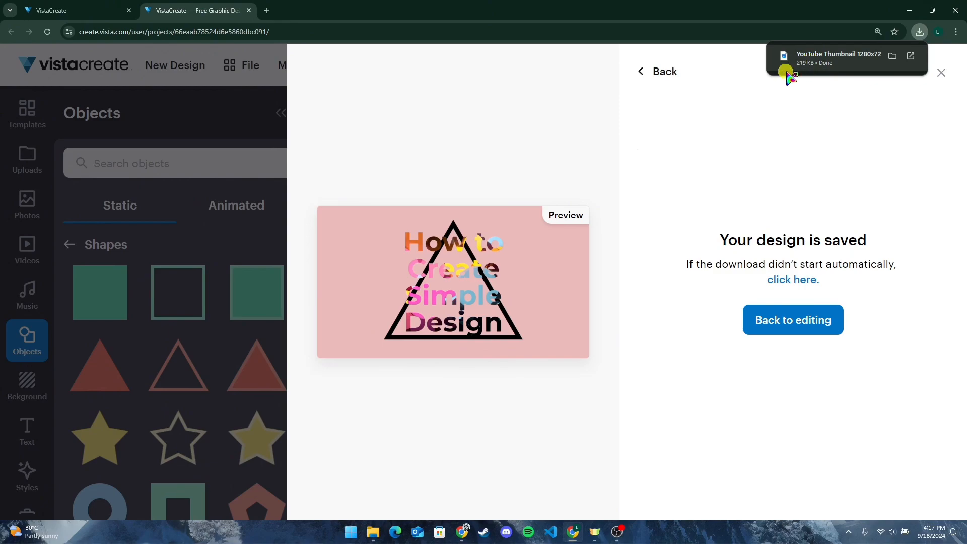
pyautogui.click(790, 70)
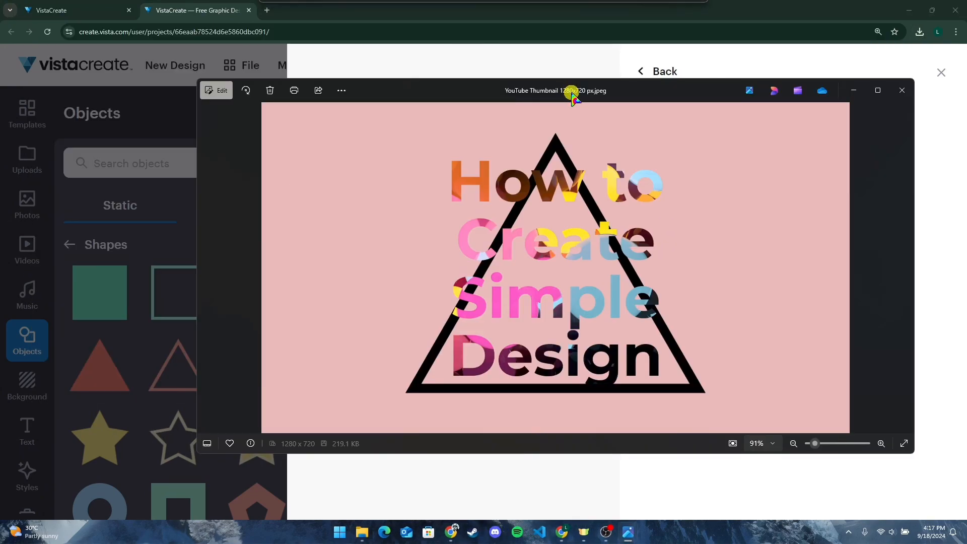
pyautogui.click(906, 92)
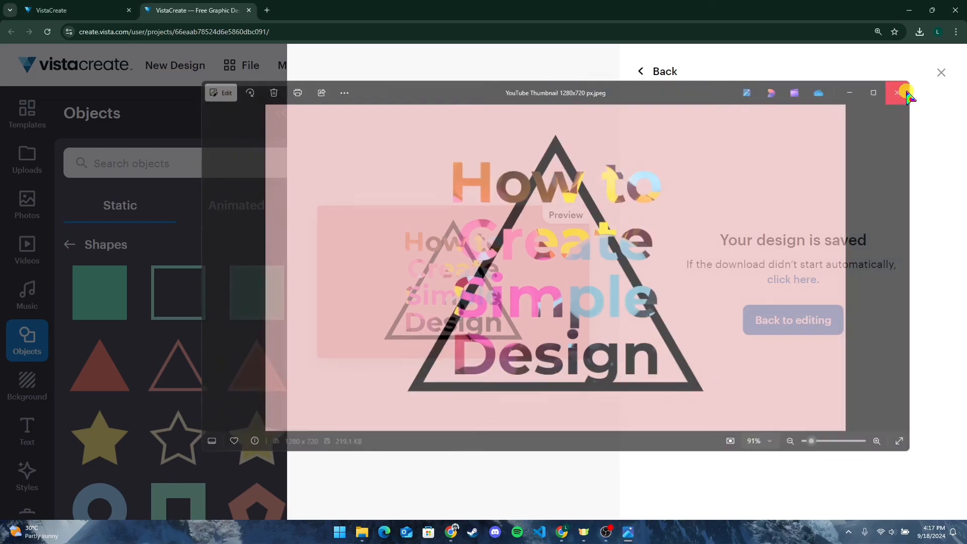